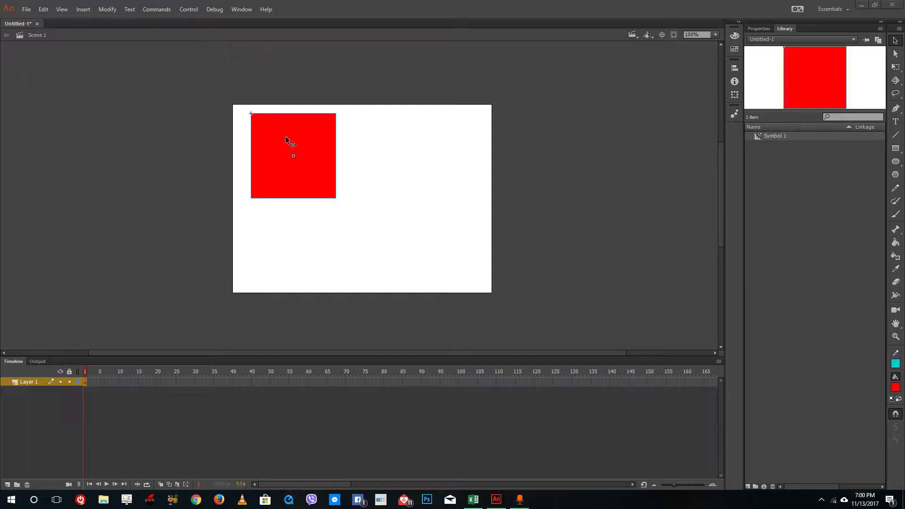
Nudge the first red square and draw a second red square to its right
left_click_drag(286, 138, 288, 143)
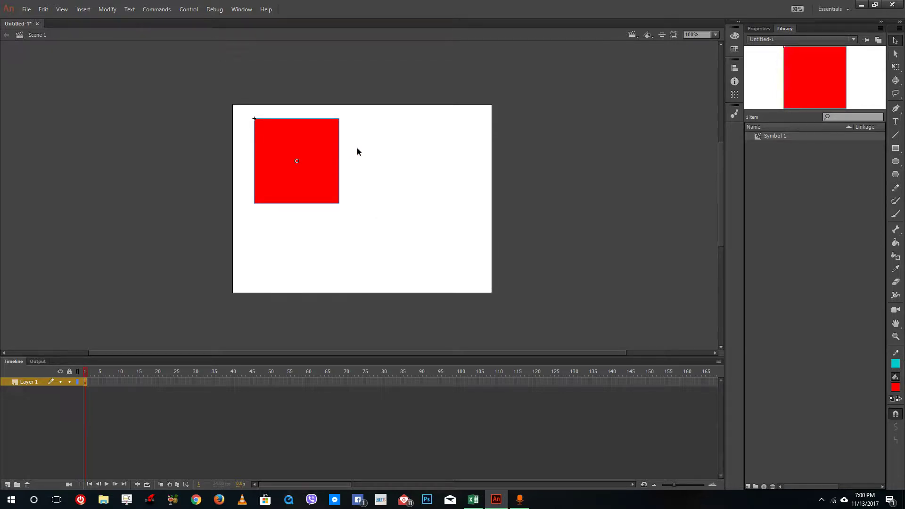
left_click(387, 163)
left_click(896, 148)
left_click_drag(373, 122, 458, 208)
key("v")
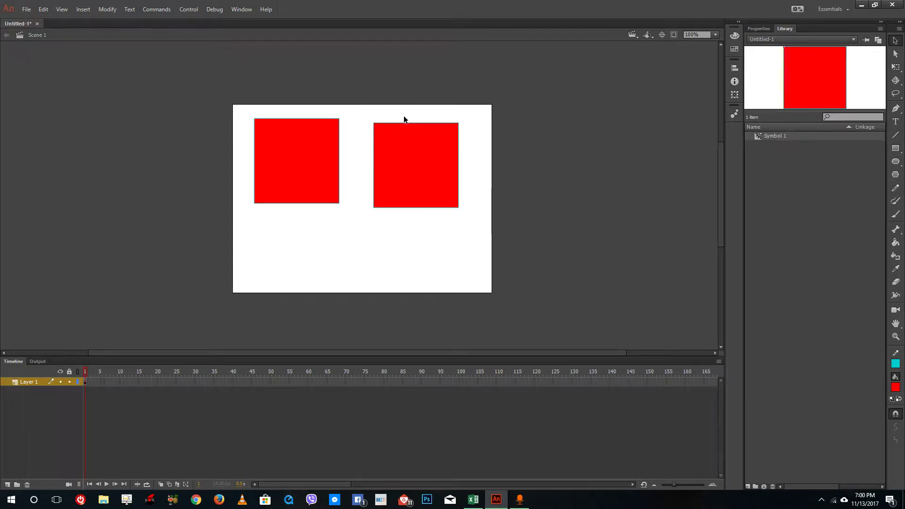
Preview the scene with Test Scene, close the preview, and select the right square
left_click(223, 10)
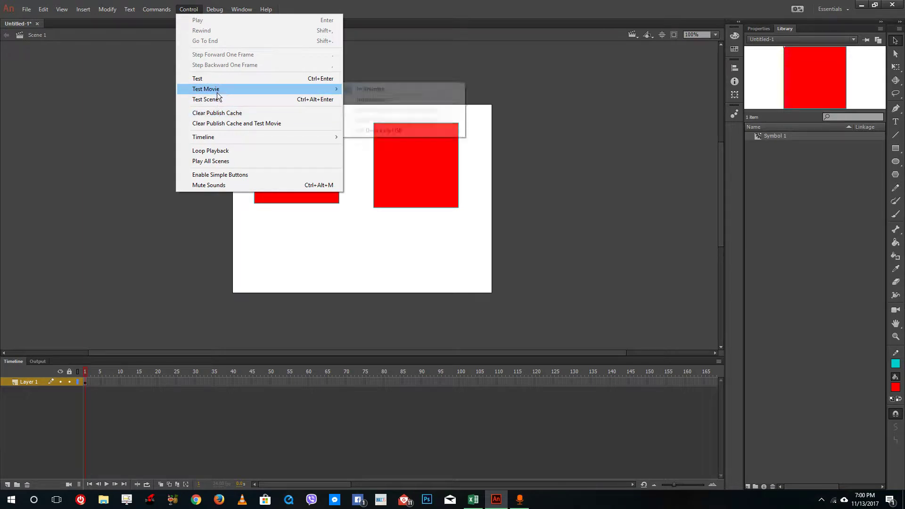
left_click(216, 100)
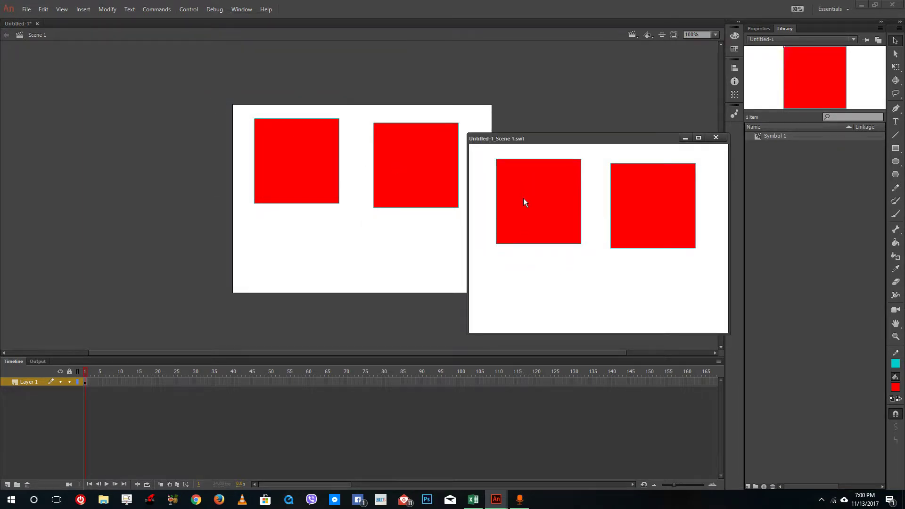
left_click(713, 138)
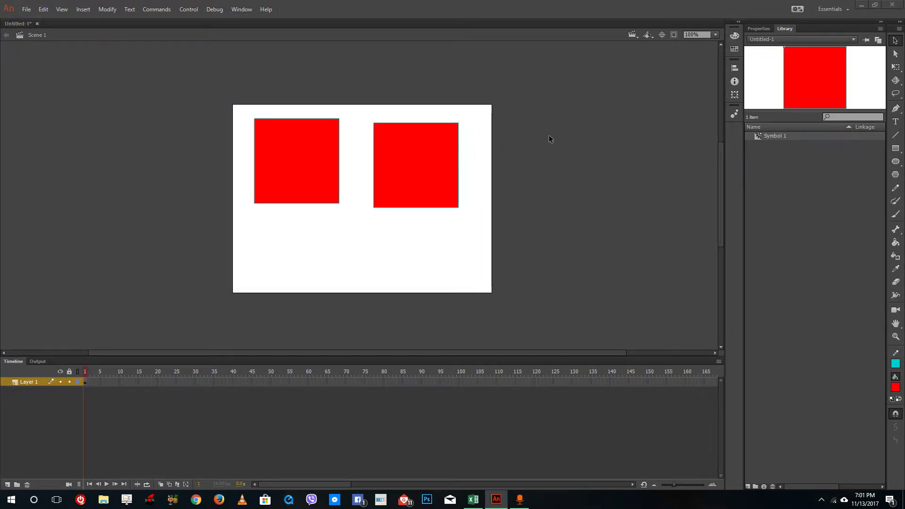
left_click(384, 143)
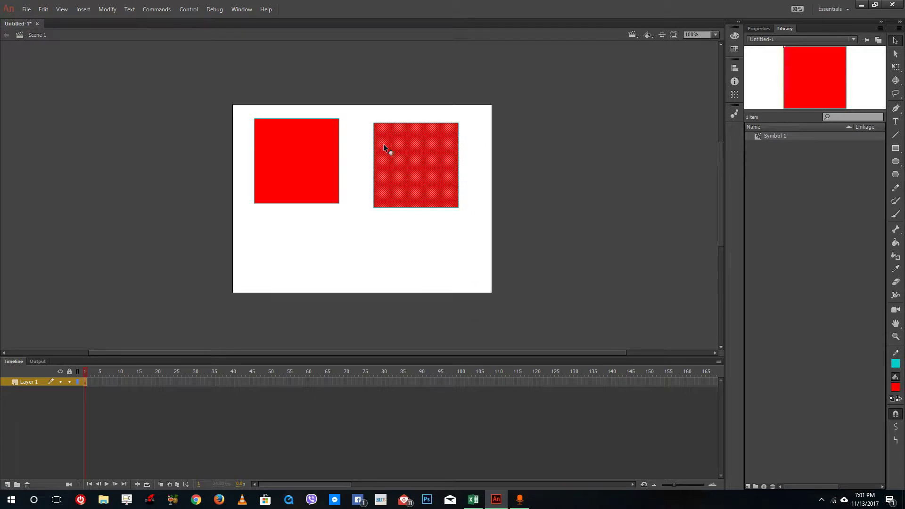
Convert the right red square into Graphic symbol 'Symbol 2' and enter it for editing
right_click(408, 154)
left_click(448, 383)
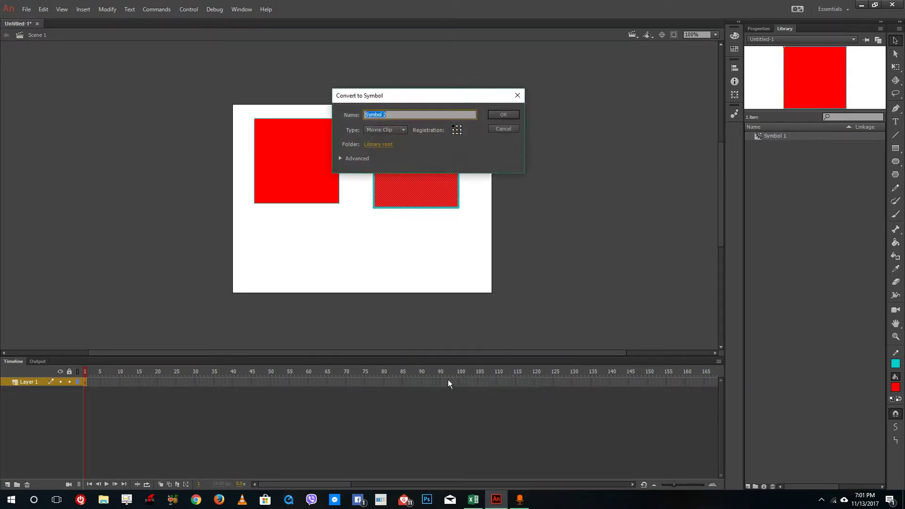
left_click(402, 130)
left_click(391, 161)
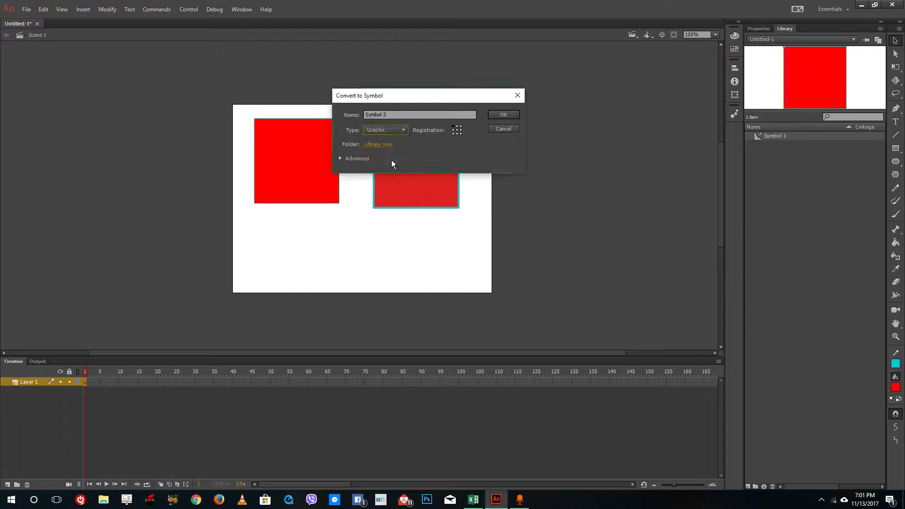
left_click(504, 115)
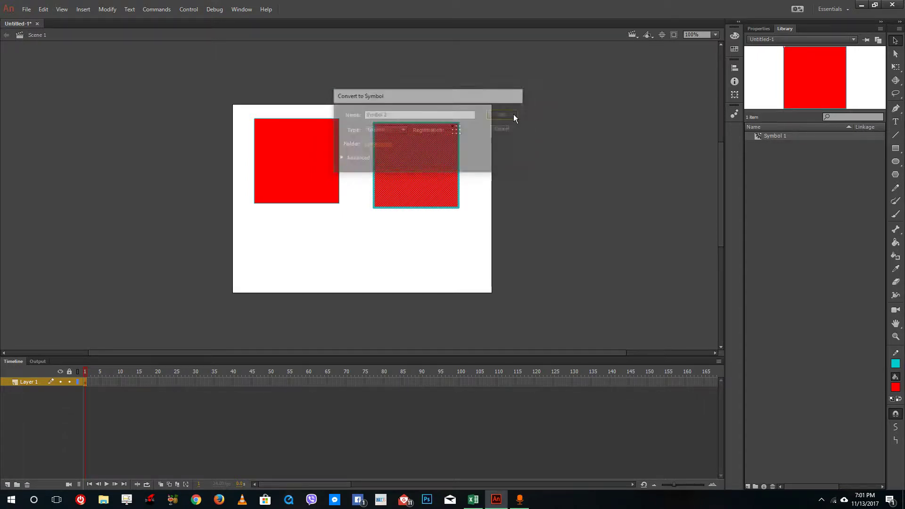
double_click(430, 136)
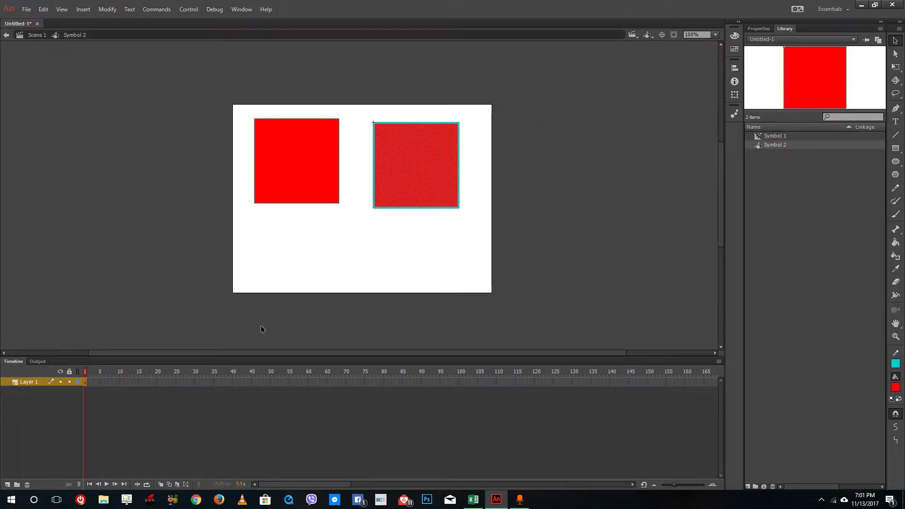
In Symbol 2, insert keyframes at frames 2–4, nudging the square in each
right_click(88, 385)
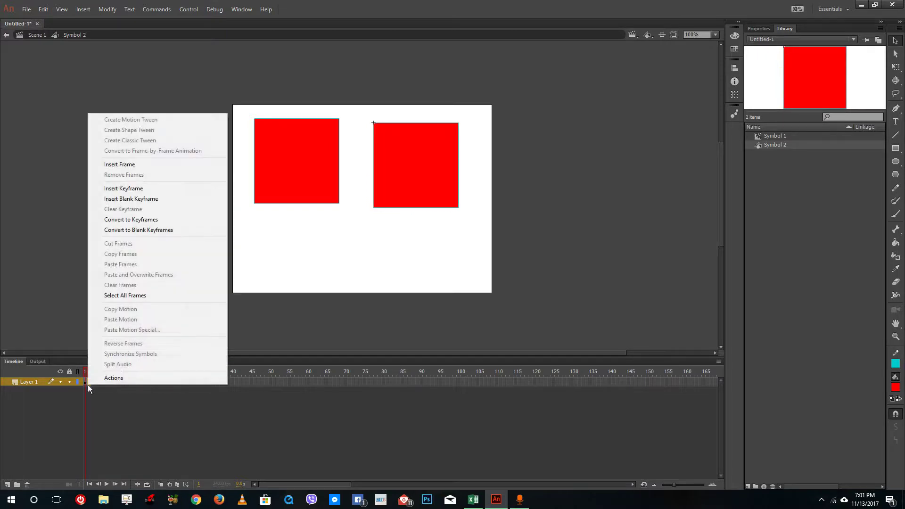
left_click(144, 188)
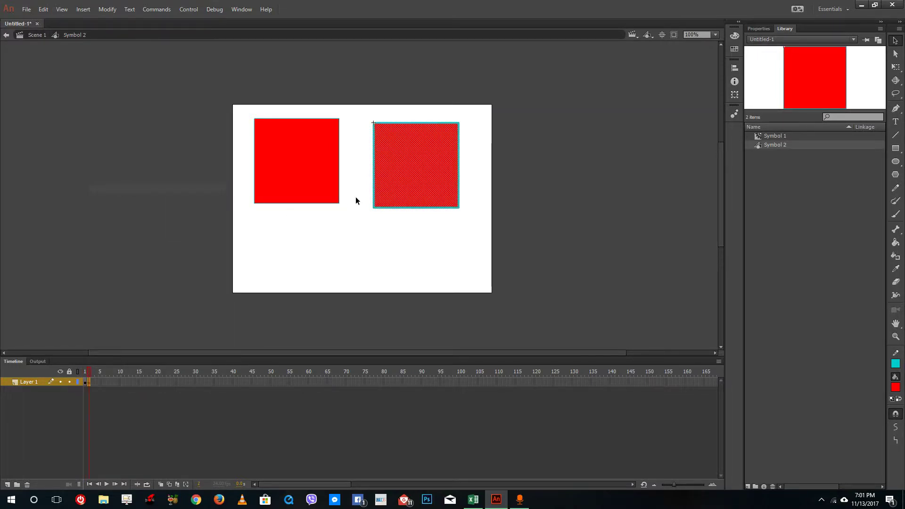
left_click_drag(402, 183, 397, 187)
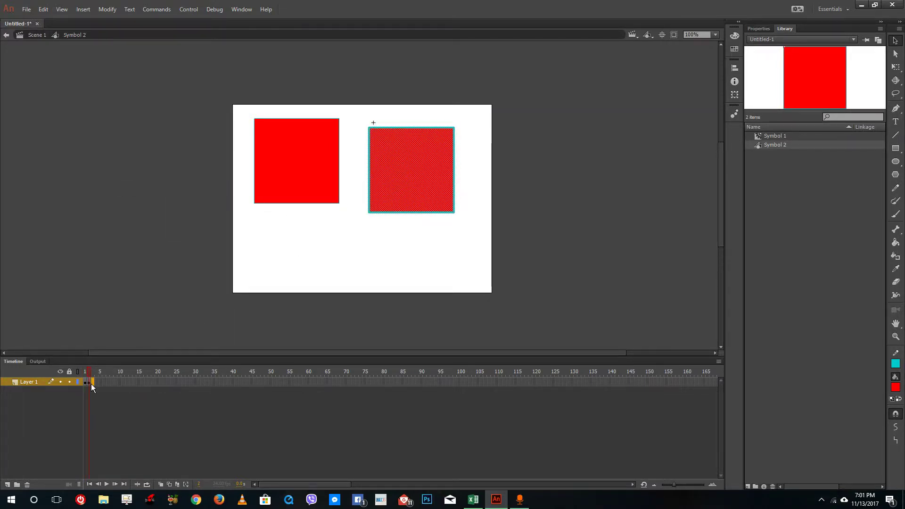
right_click(92, 384)
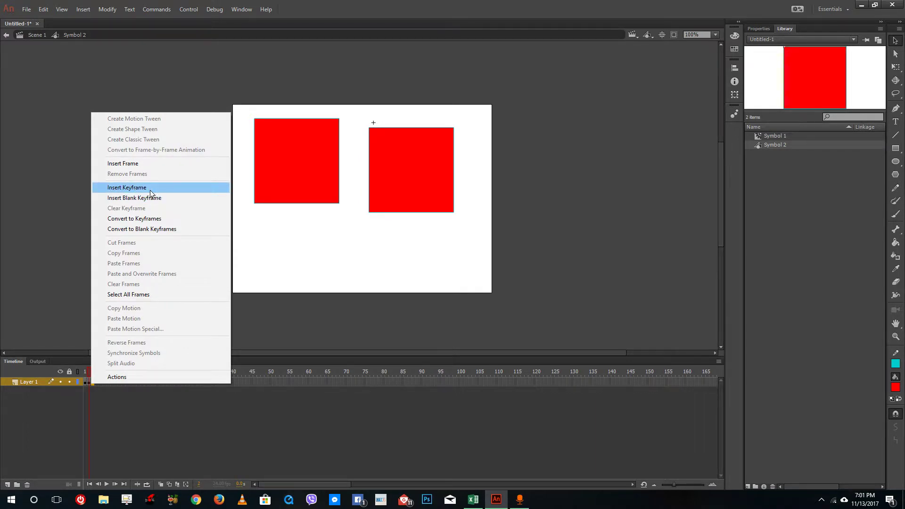
left_click(150, 188)
left_click_drag(396, 213, 401, 216)
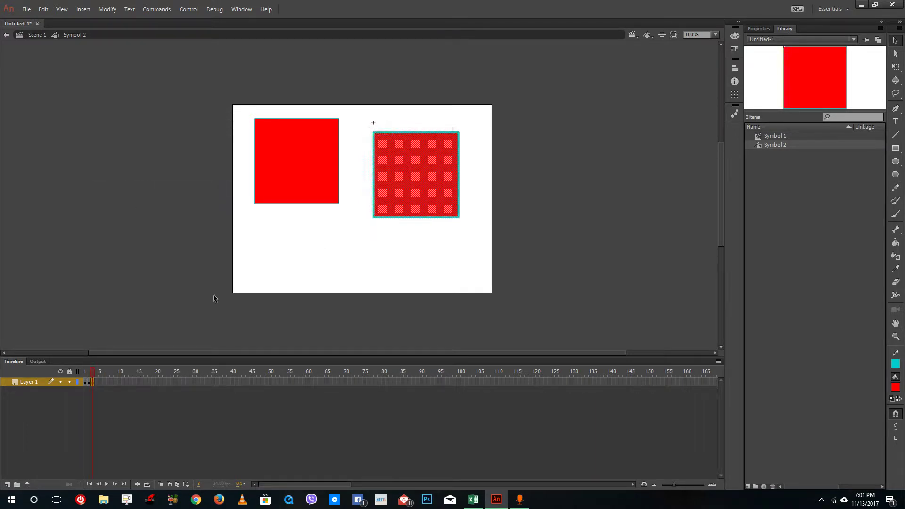
right_click(98, 384)
left_click(174, 187)
left_click_drag(417, 190, 426, 190)
Insert keyframes at frames 5–7 with the square shifted each time, then return to Scene 1
right_click(99, 382)
left_click(184, 184)
left_click_drag(399, 180, 408, 175)
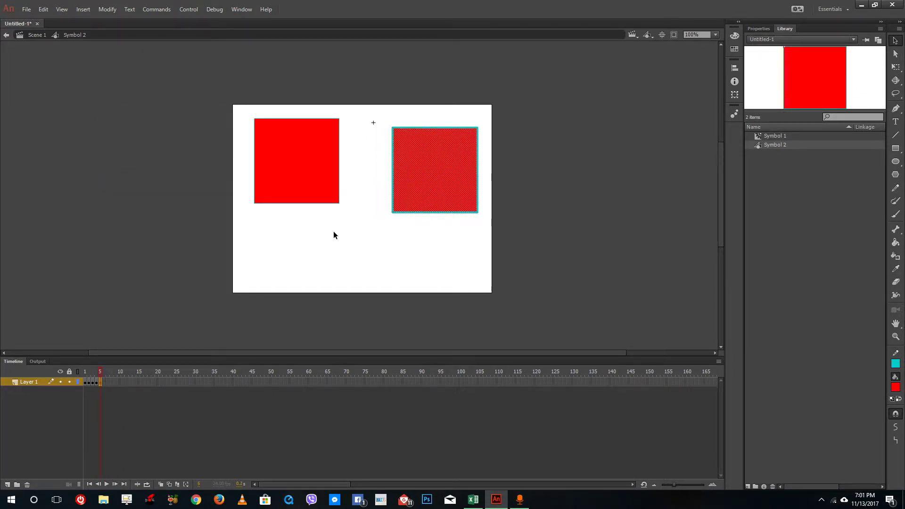
right_click(104, 383)
left_click(172, 184)
left_click_drag(420, 186, 425, 179)
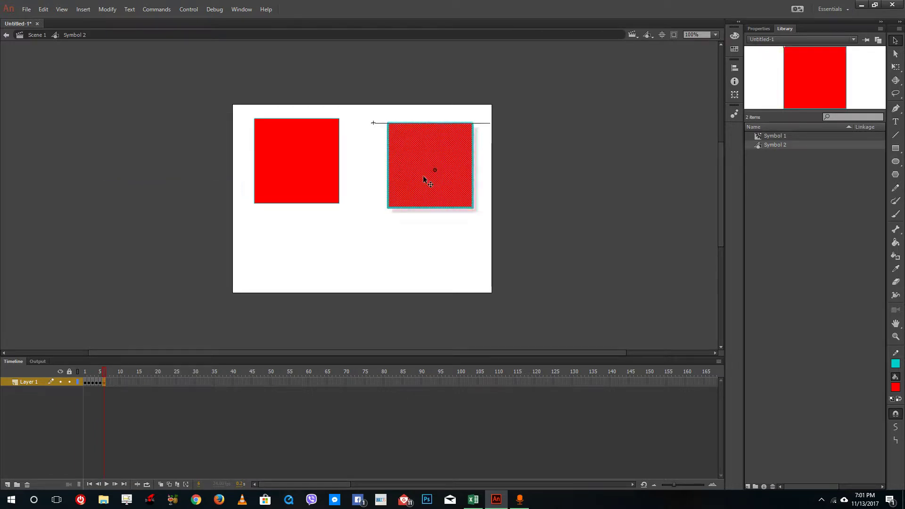
right_click(108, 383)
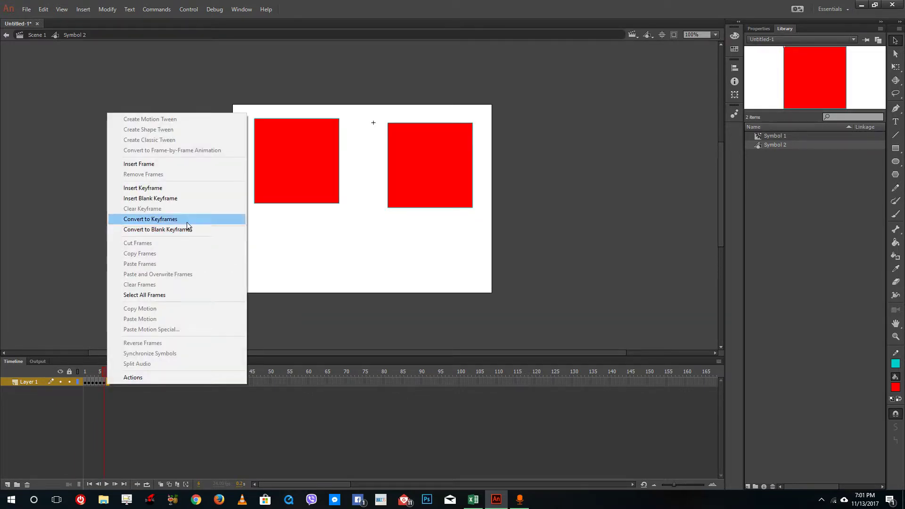
left_click(194, 188)
left_click_drag(434, 188, 430, 187)
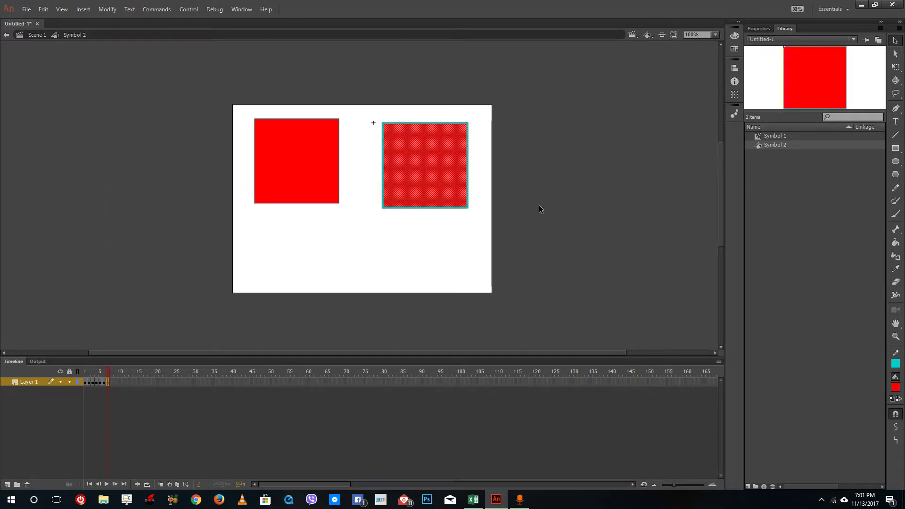
double_click(573, 186)
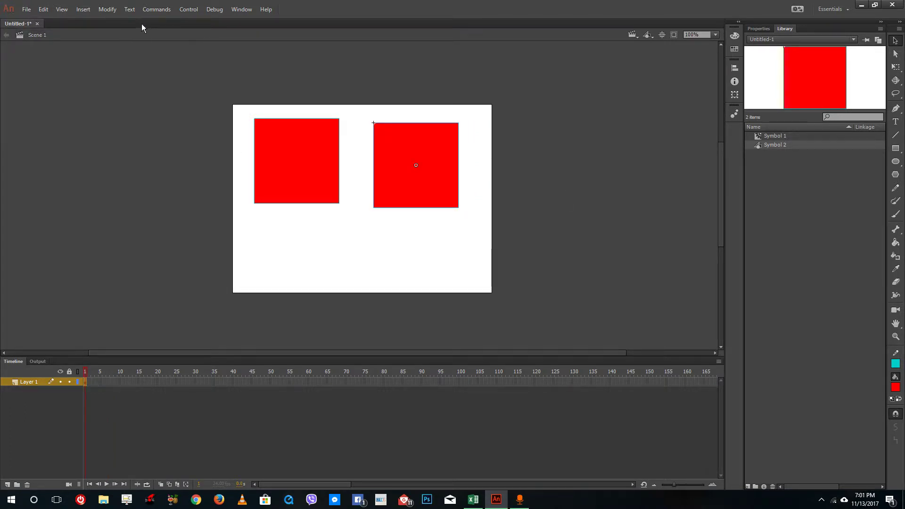
left_click(188, 10)
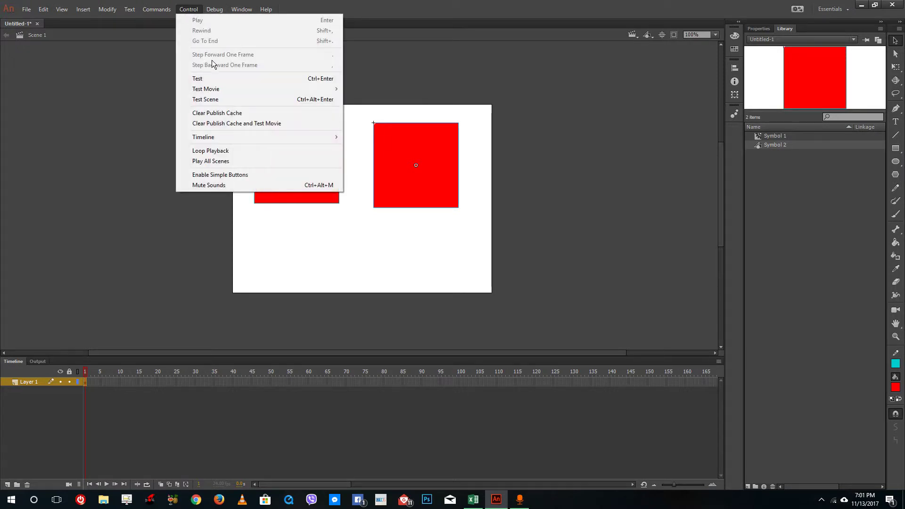
left_click(206, 99)
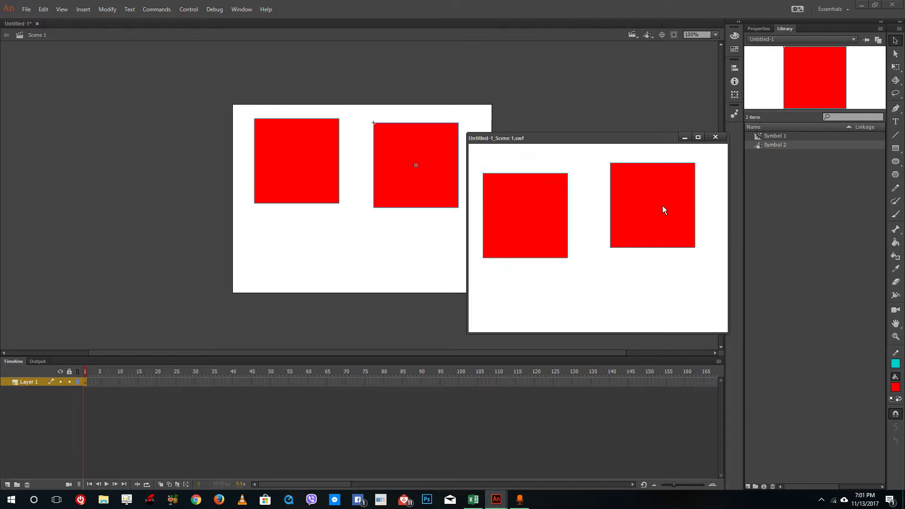
left_click(716, 138)
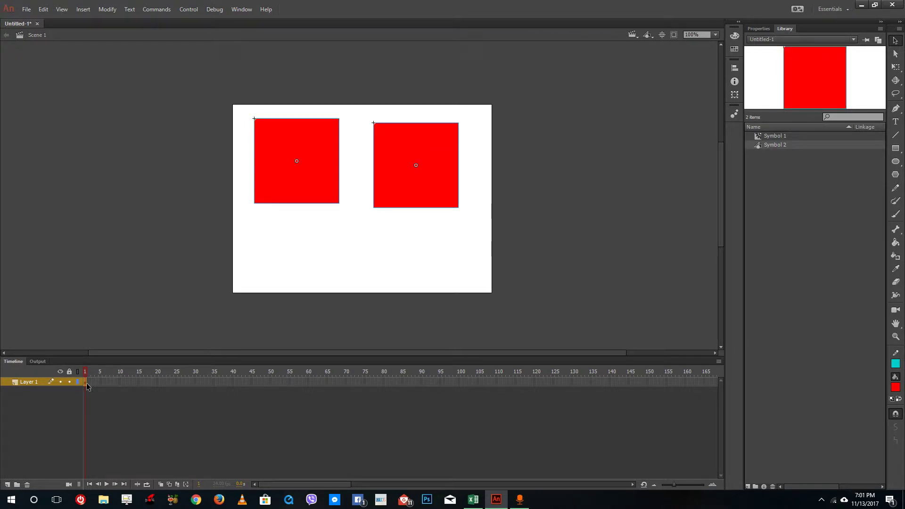
Insert frames on Layer 1's main timeline and scrub to check the square's motion
right_click(140, 384)
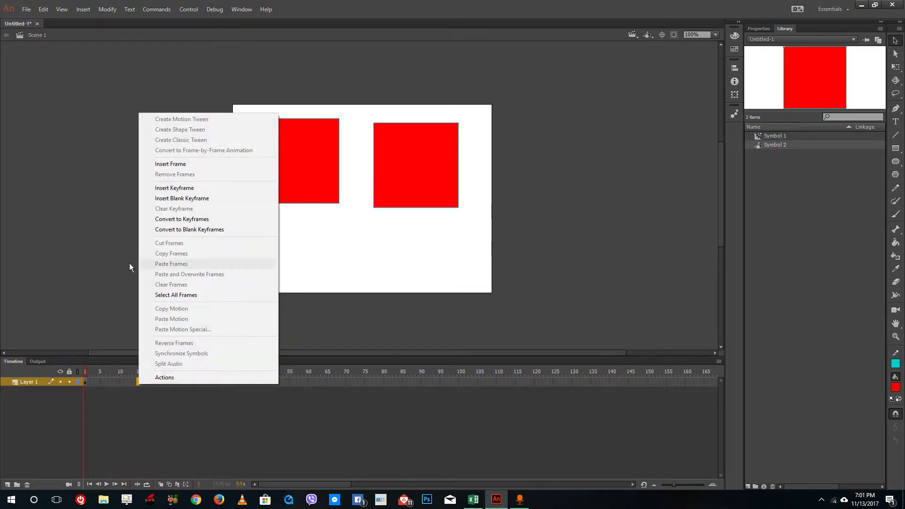
right_click(95, 384)
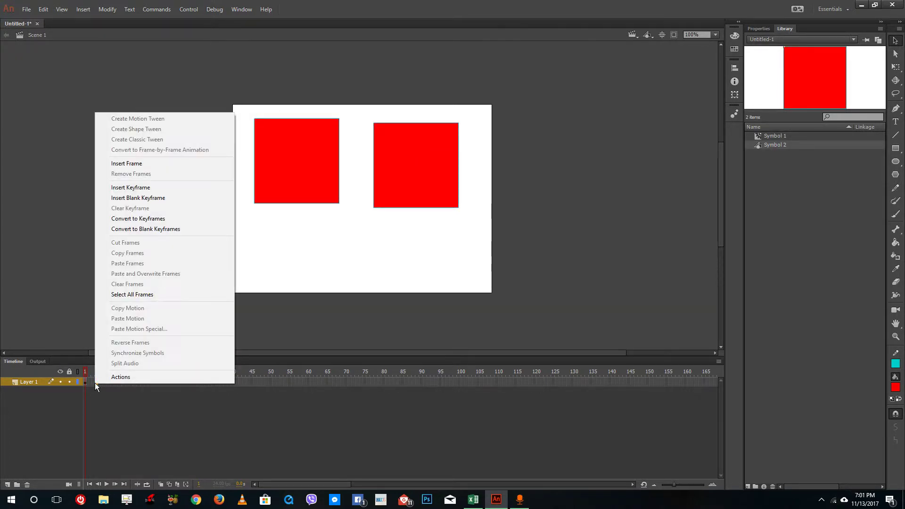
left_click(139, 167)
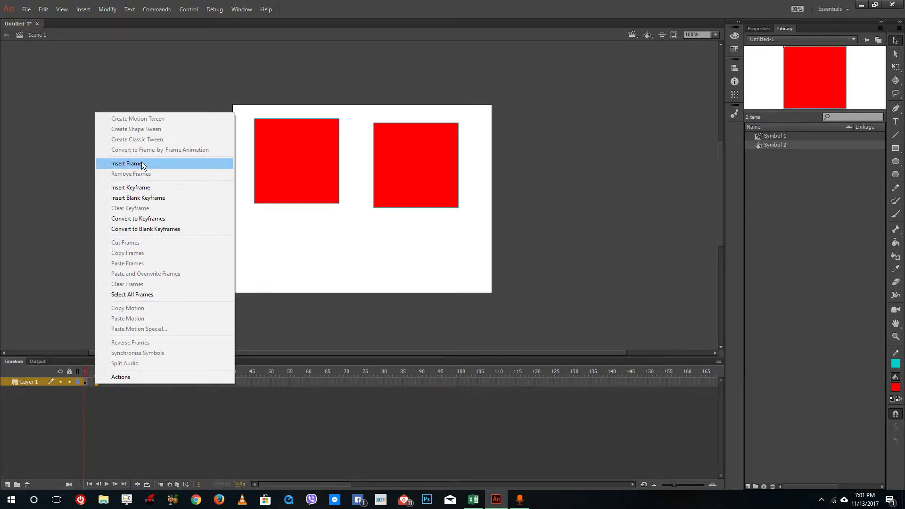
mouse_move(94, 373)
left_mouse_down()
mouse_move(80, 372)
mouse_move(110, 373)
mouse_move(78, 372)
mouse_move(112, 370)
mouse_move(84, 369)
left_mouse_up()
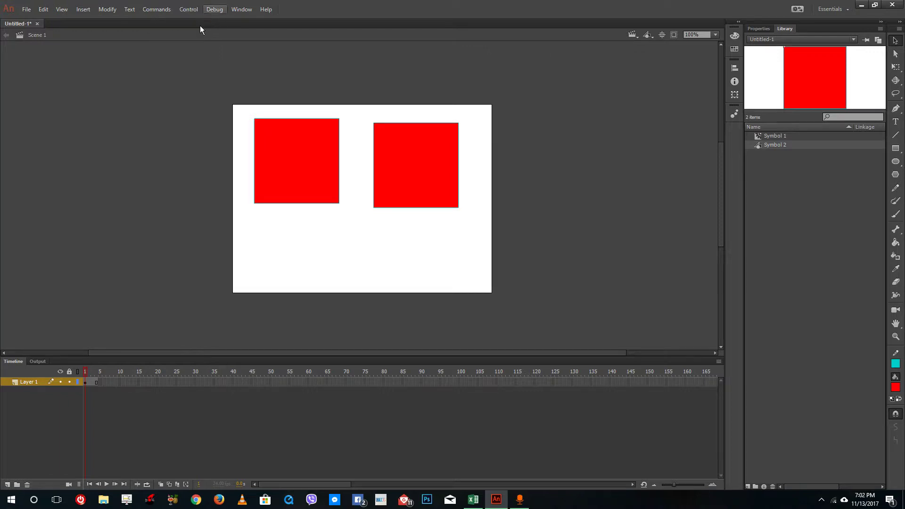
Scrub back to frame 1 and run Control > Test Scene to preview both squares
left_click_drag(89, 372, 67, 371)
left_click(210, 9)
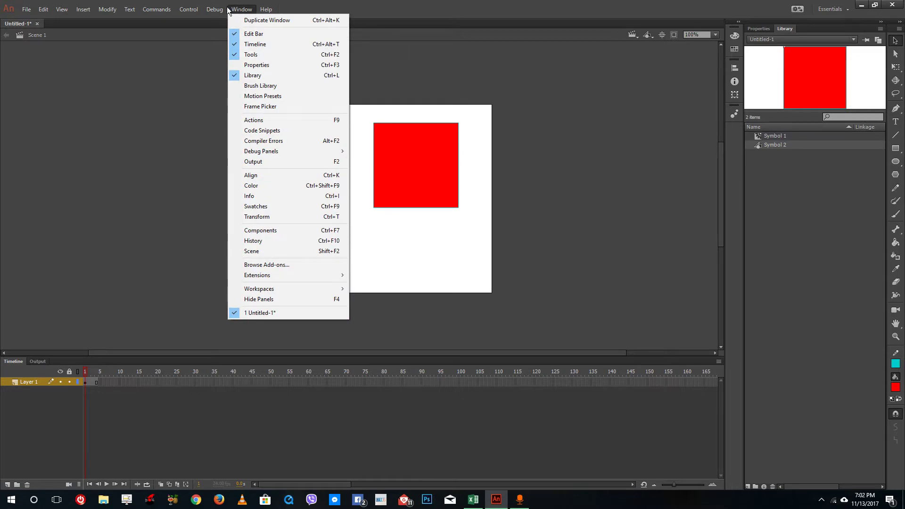
mouse_move(217, 90)
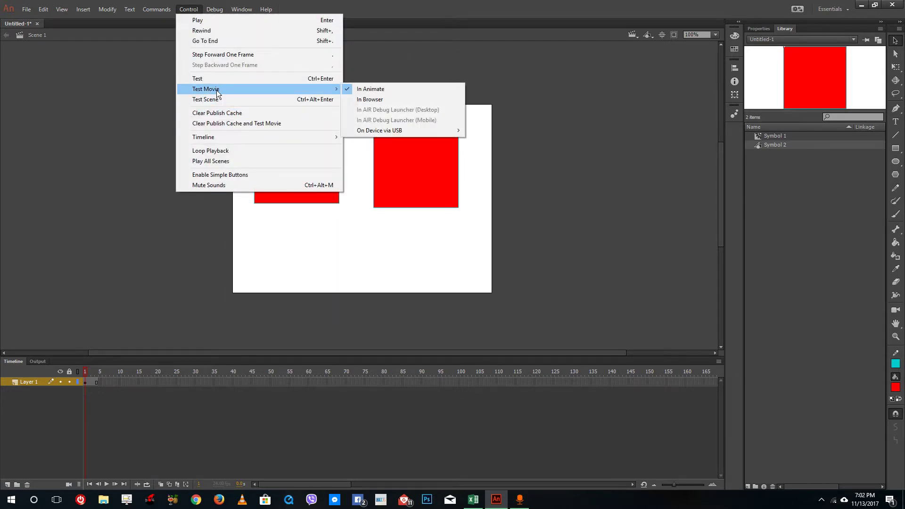
left_click(217, 100)
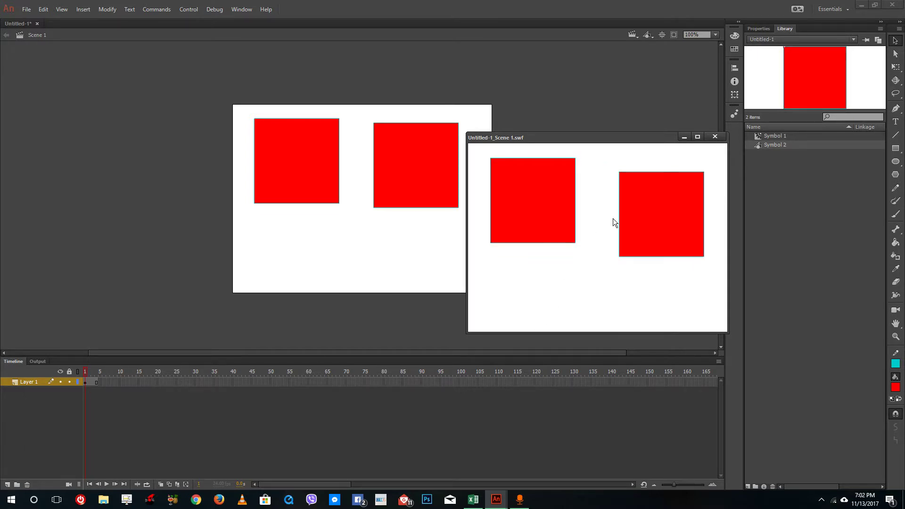
Close the preview, add a keyframe at frame 18, and extend Layer 1 to frame 32
left_click(716, 137)
right_click(149, 383)
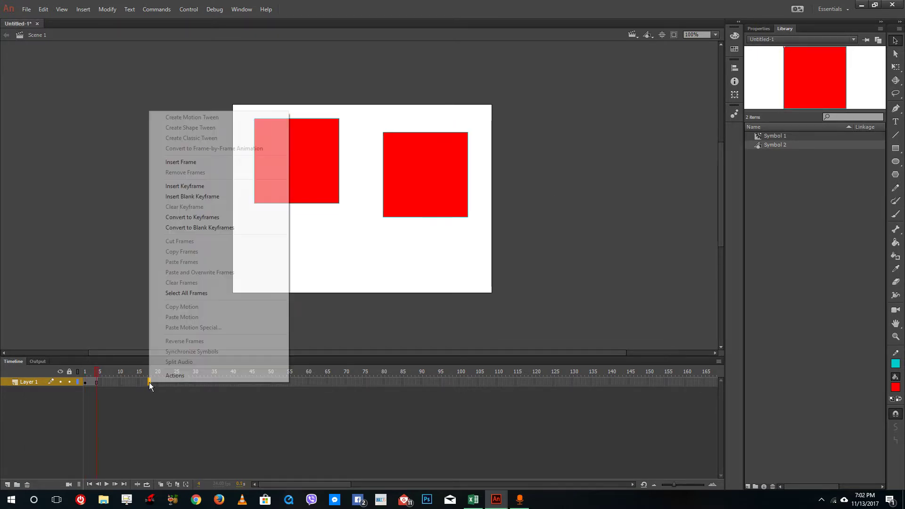
left_click(217, 186)
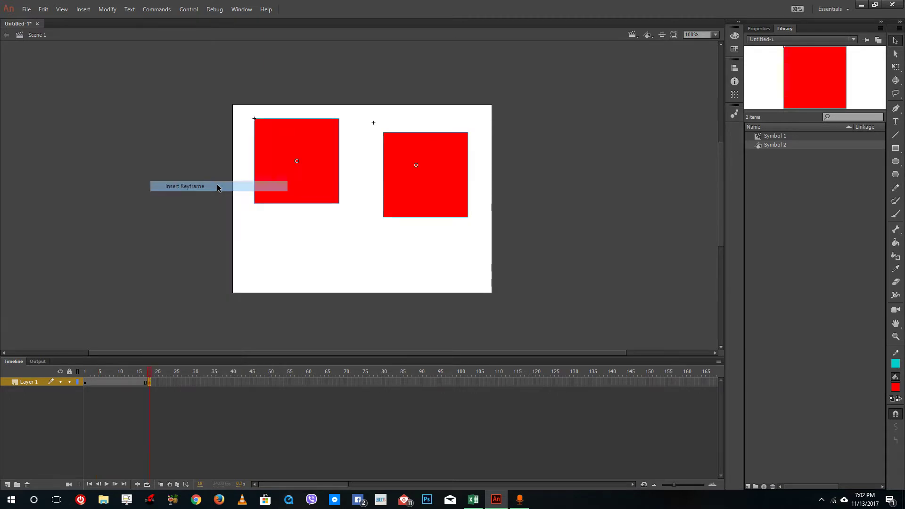
mouse_move(149, 372)
left_mouse_down()
mouse_move(69, 363)
mouse_move(150, 365)
left_mouse_up()
key("Return")
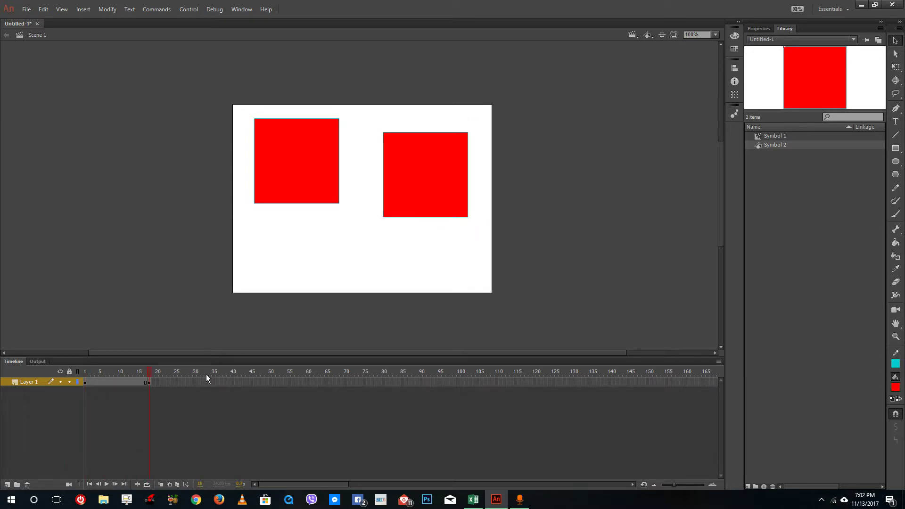
left_click_drag(149, 382, 203, 381)
left_click_drag(135, 372, 84, 372)
left_click(212, 12)
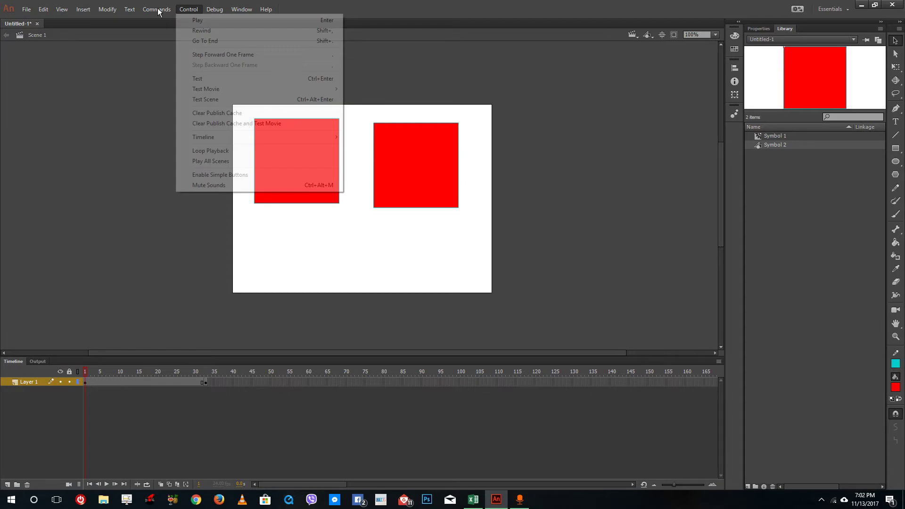
left_click(233, 101)
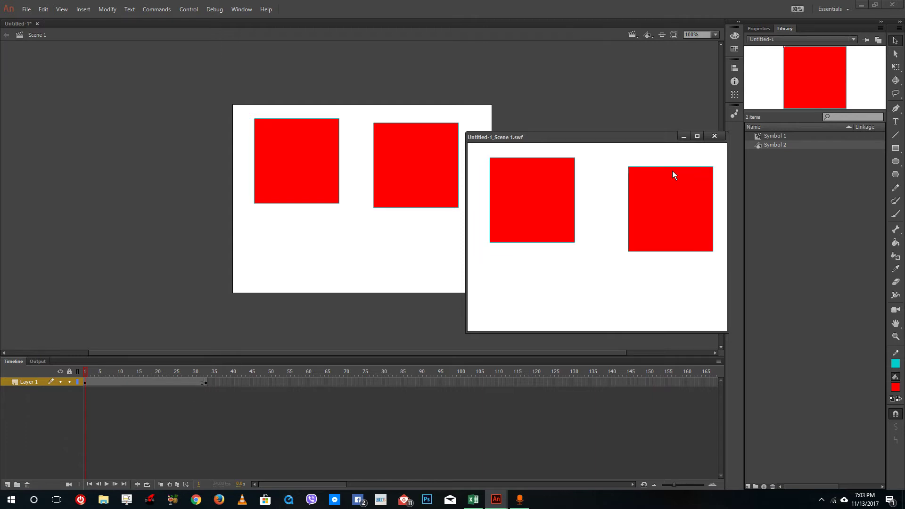
left_click(715, 136)
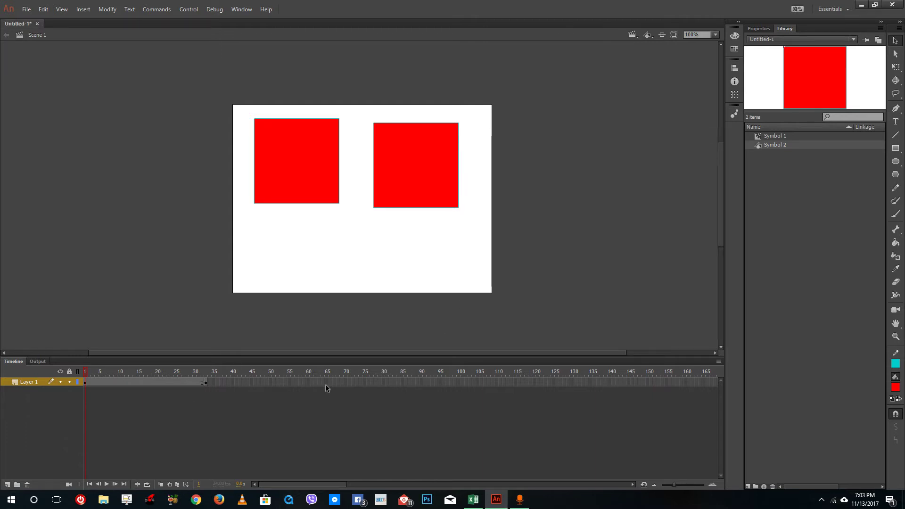
Create Layer 2, insert a keyframe at its frame 33, and open Actions for it
left_click(206, 372)
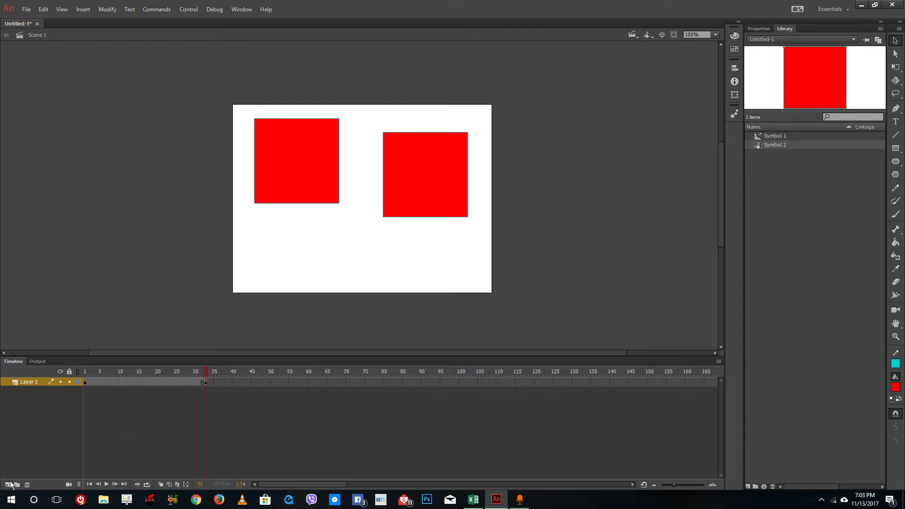
left_click(7, 485)
right_click(205, 383)
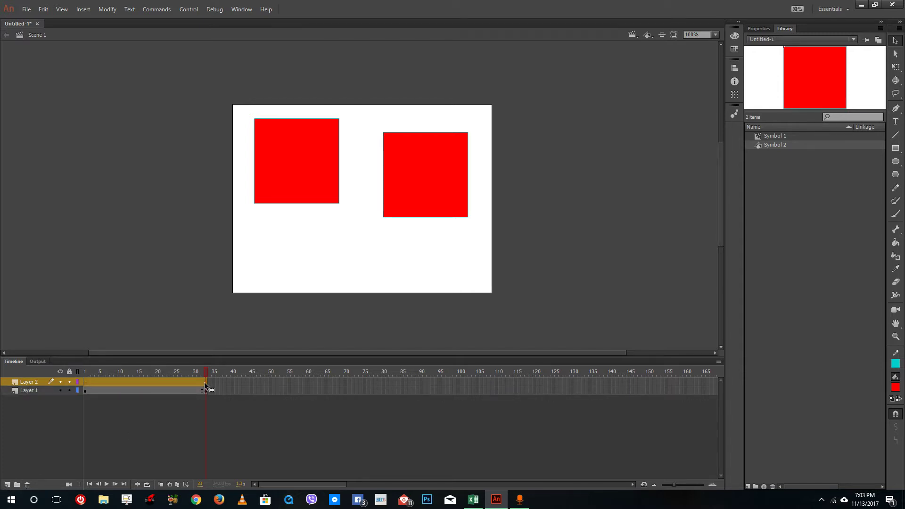
key("Escape")
right_click(205, 383)
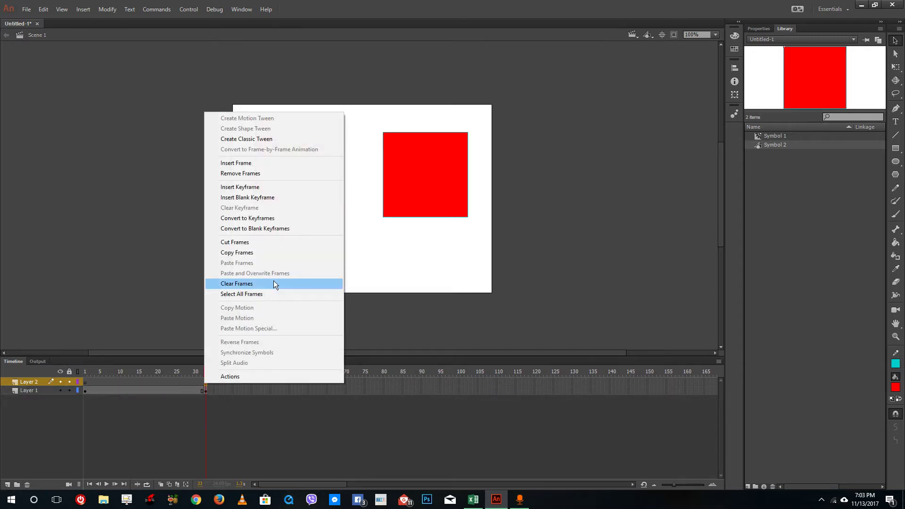
left_click(262, 187)
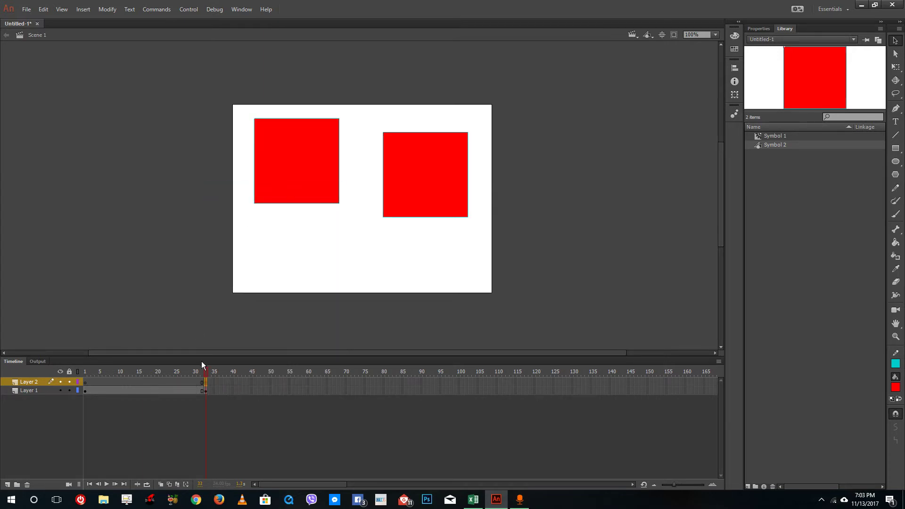
right_click(204, 381)
left_click(235, 377)
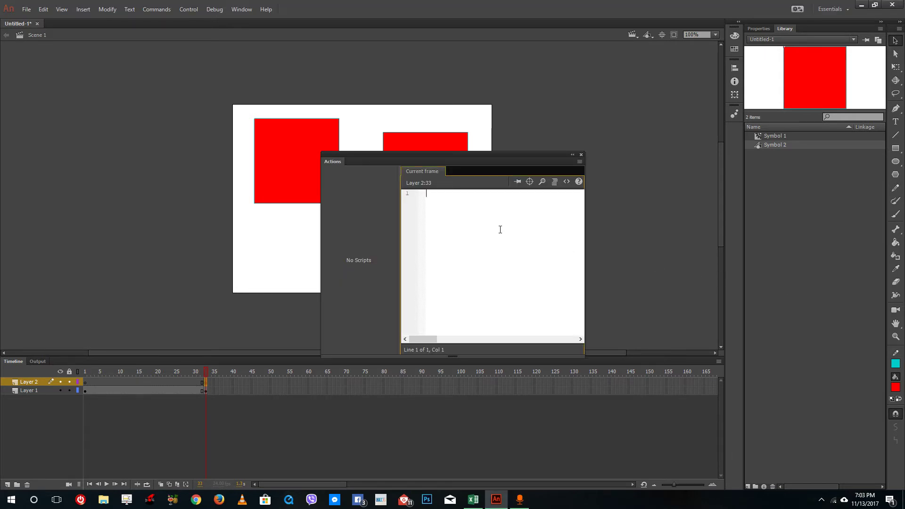
Enter stop() as frame 33's script, close the Actions panel, and scrub to frame 33
type("op();")
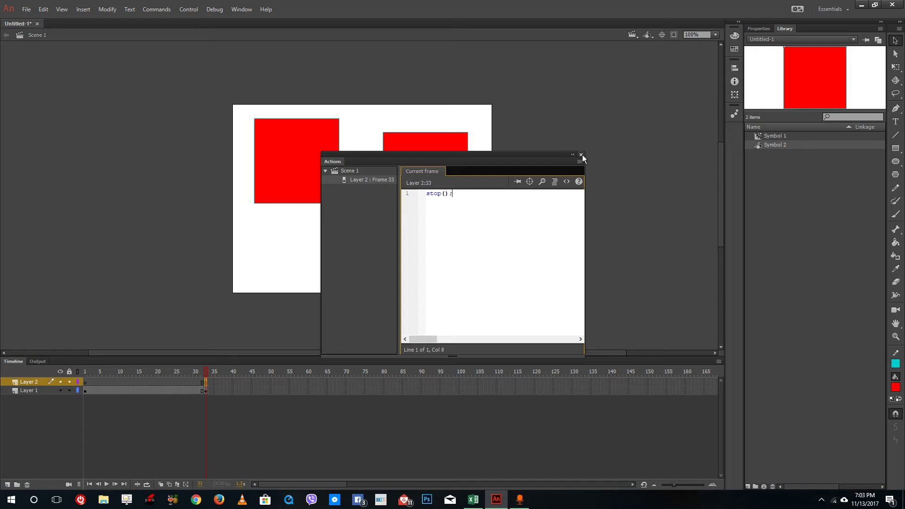
left_click(581, 155)
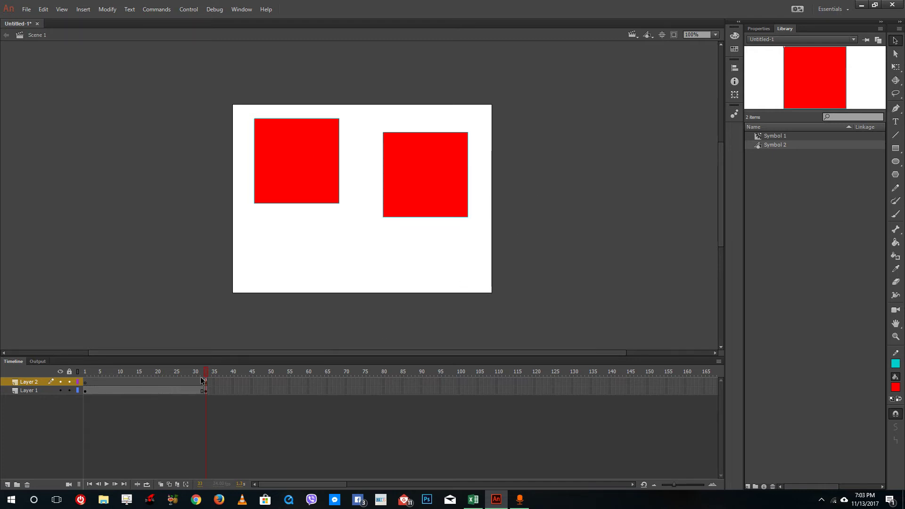
mouse_move(198, 374)
left_mouse_down()
mouse_move(184, 371)
mouse_move(206, 375)
left_mouse_up()
Run Control > Test Scene to export the SWF and preview the finished animation
left_click(240, 9)
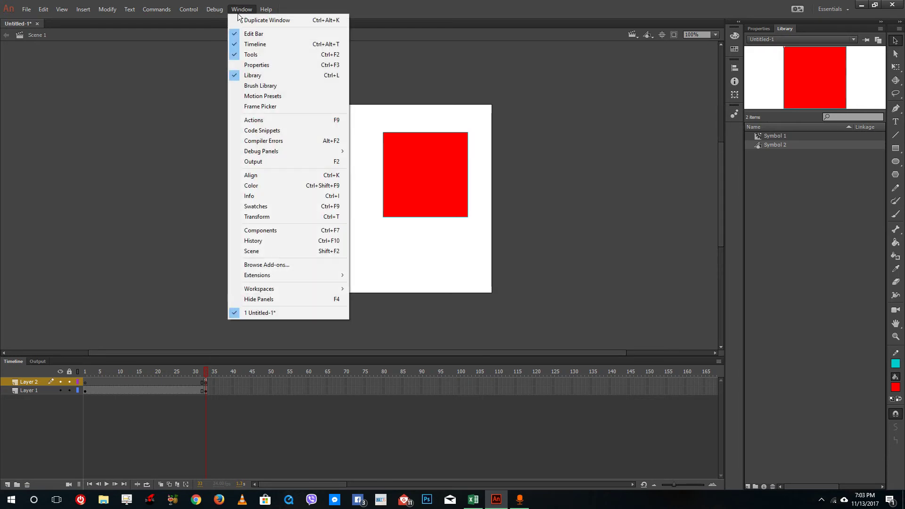
mouse_move(188, 10)
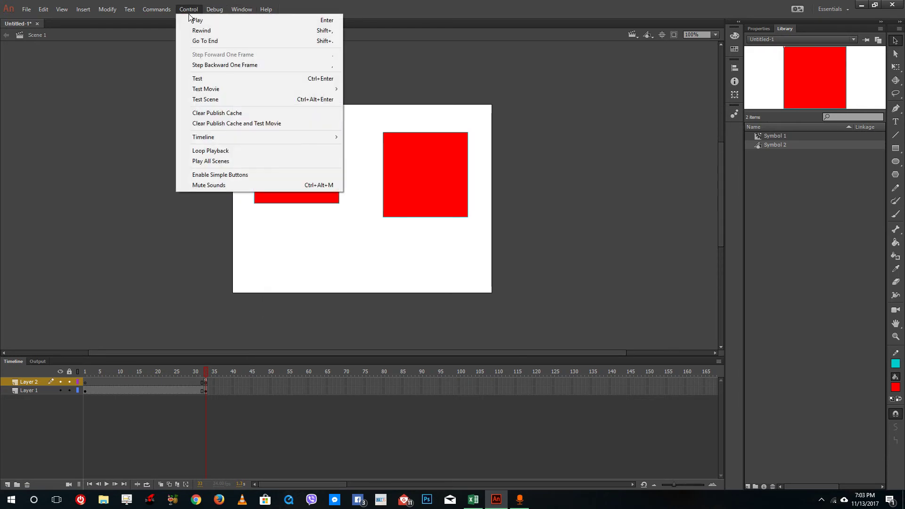
left_click(215, 97)
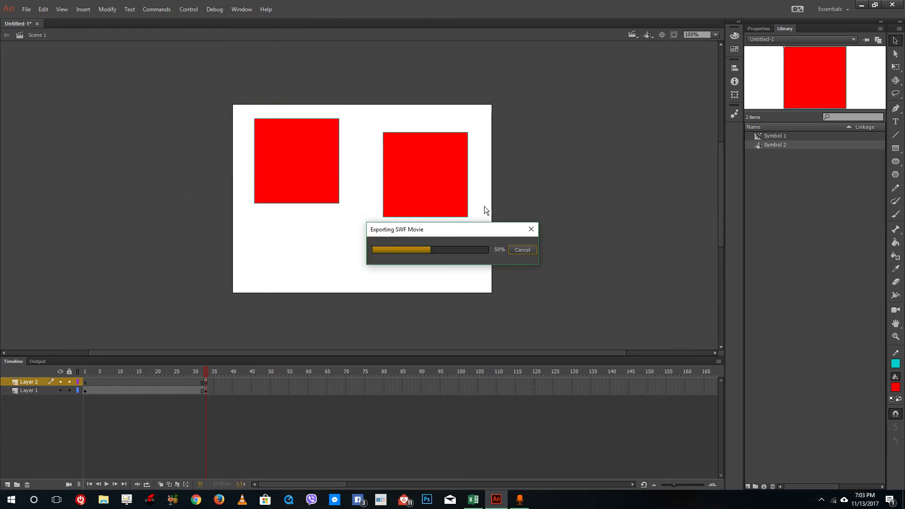